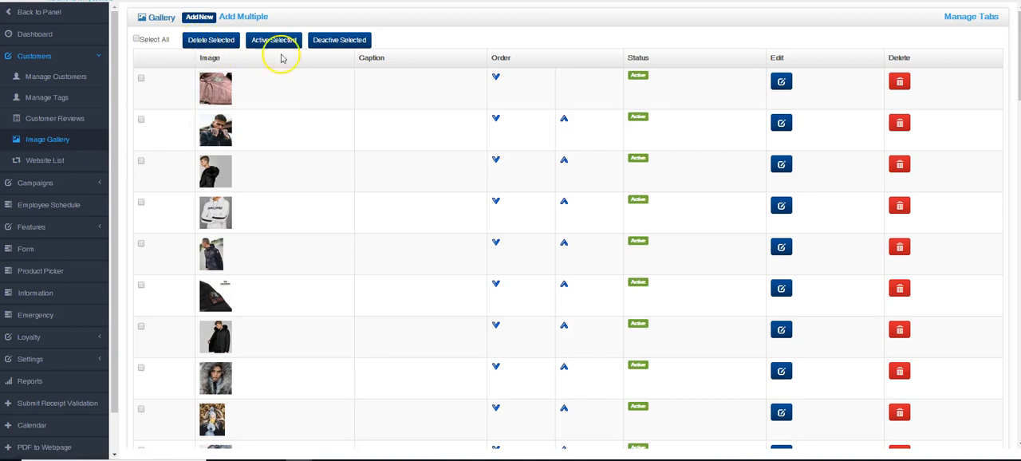
# Step: Open the form for adding a single new gallery image, and return to the image gallery
pyautogui.moveTo(1019, 30); pyautogui.dragTo(1008, 11)
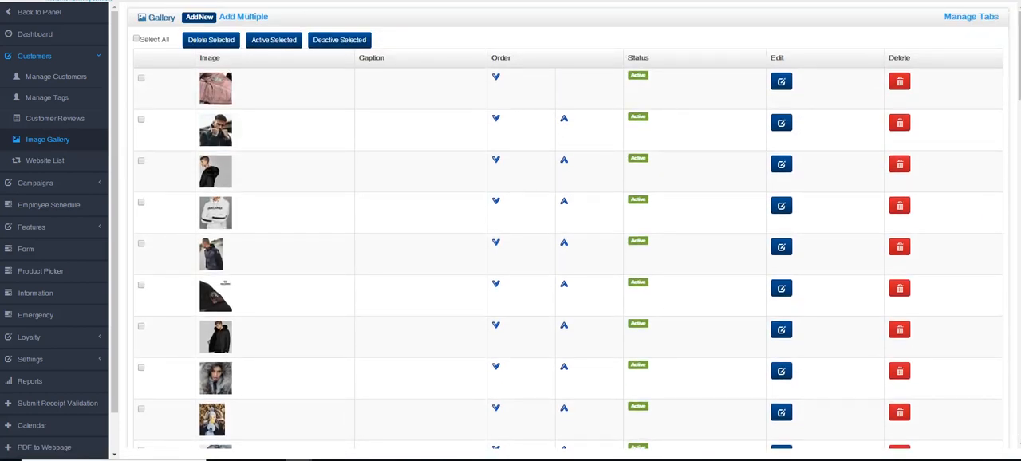
pyautogui.click(196, 17)
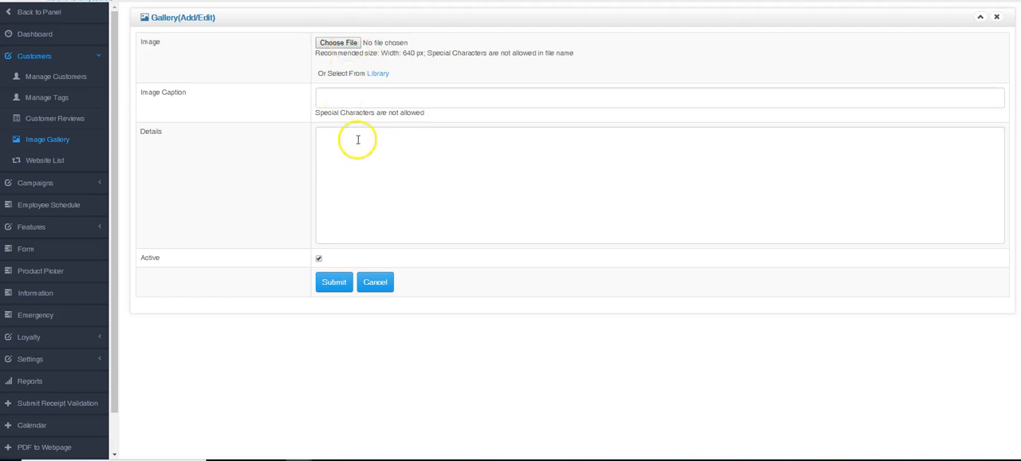
pyautogui.click(50, 139)
# Step: Open the form for adding multiple gallery images, review its upload rows, and return to the image gallery
pyautogui.click(245, 16)
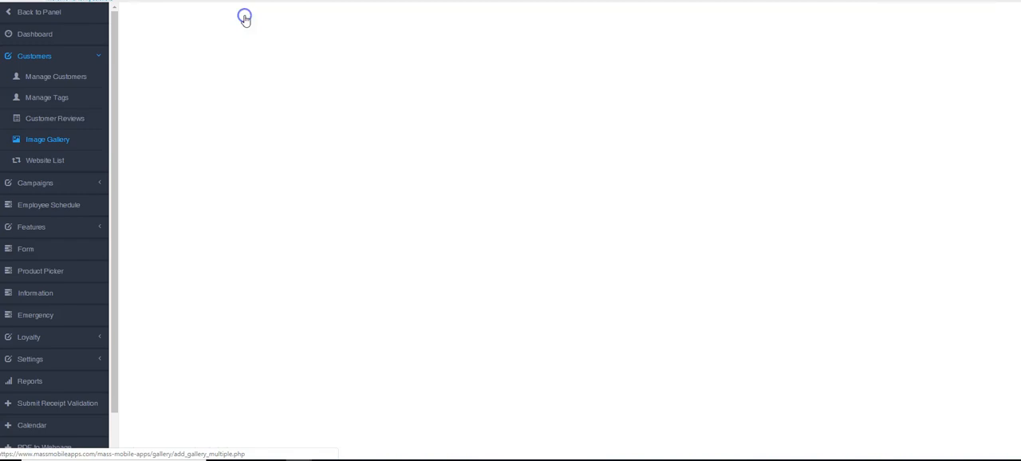
pyautogui.scroll(-5, 279, 64)
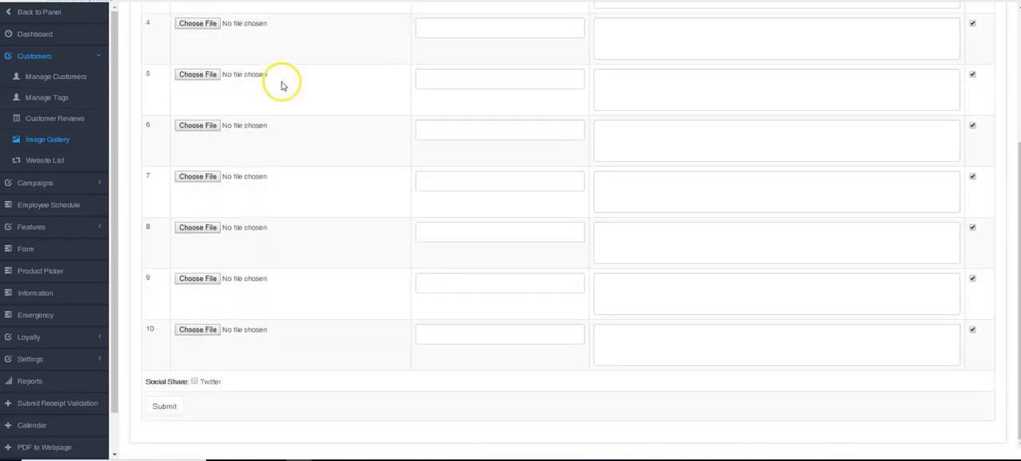
pyautogui.scroll(5, 281, 86)
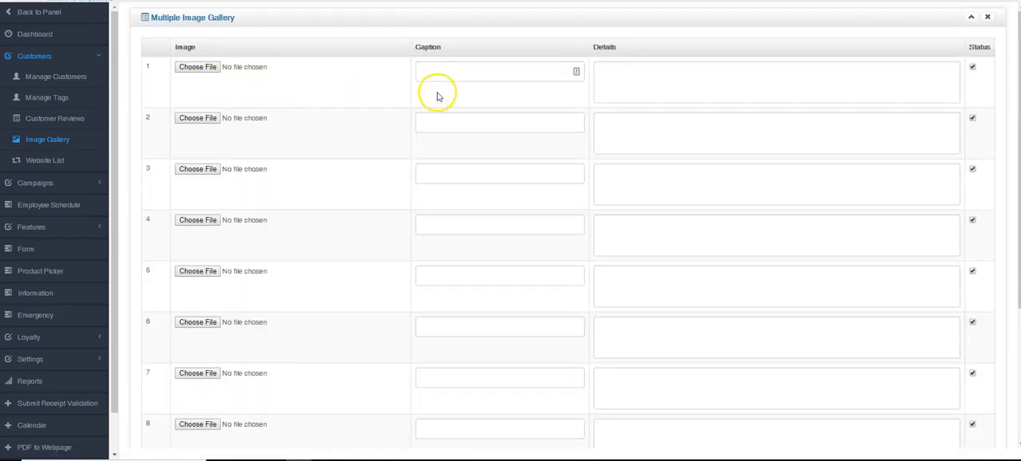
pyautogui.scroll(-3, 436, 163)
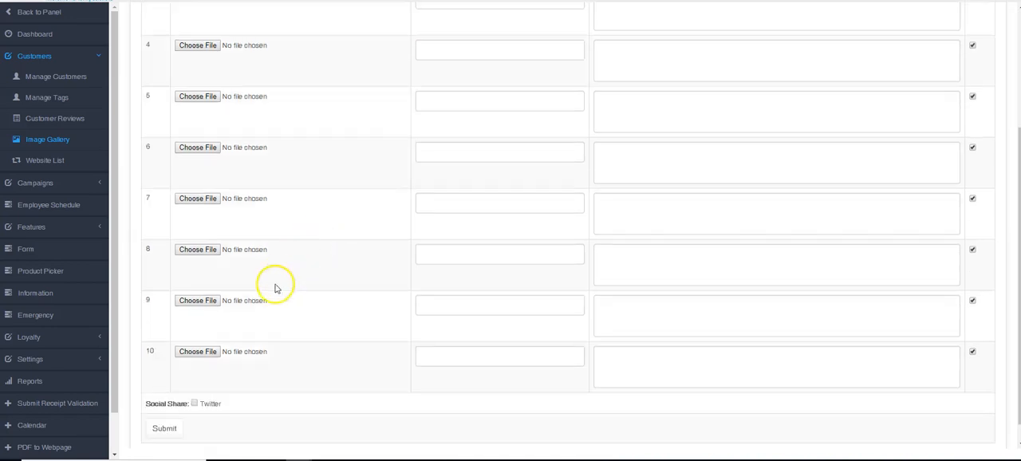
pyautogui.scroll(5, 144, 160)
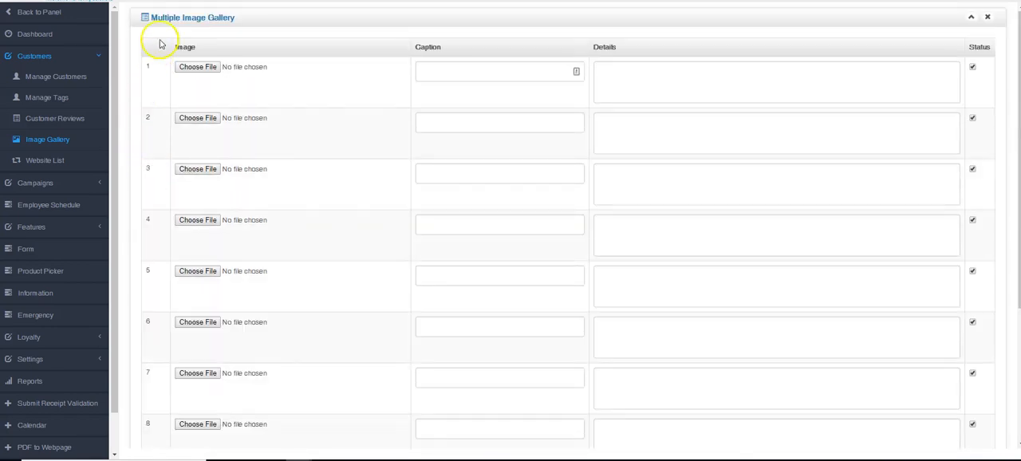
pyautogui.click(50, 140)
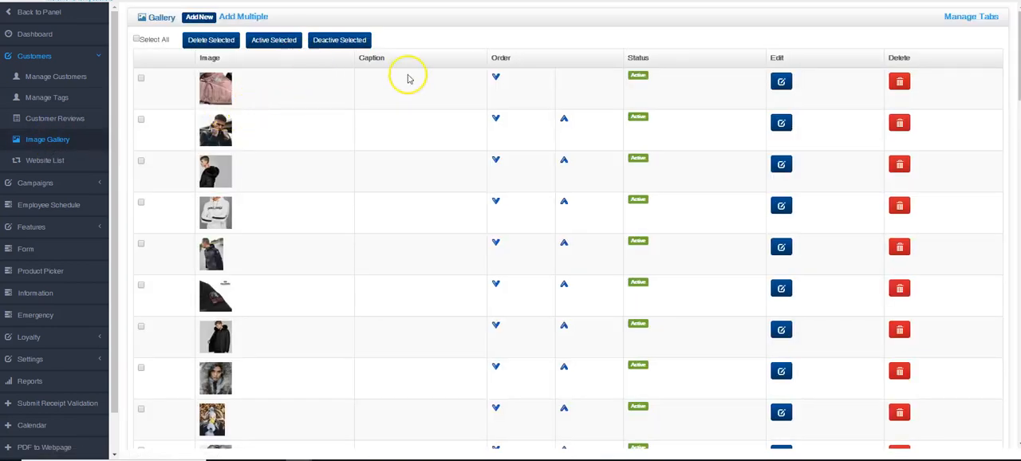
# Step: Open the SALE gallery tab for editing from the gallery's tab management
pyautogui.scroll(-5, 410, 55)
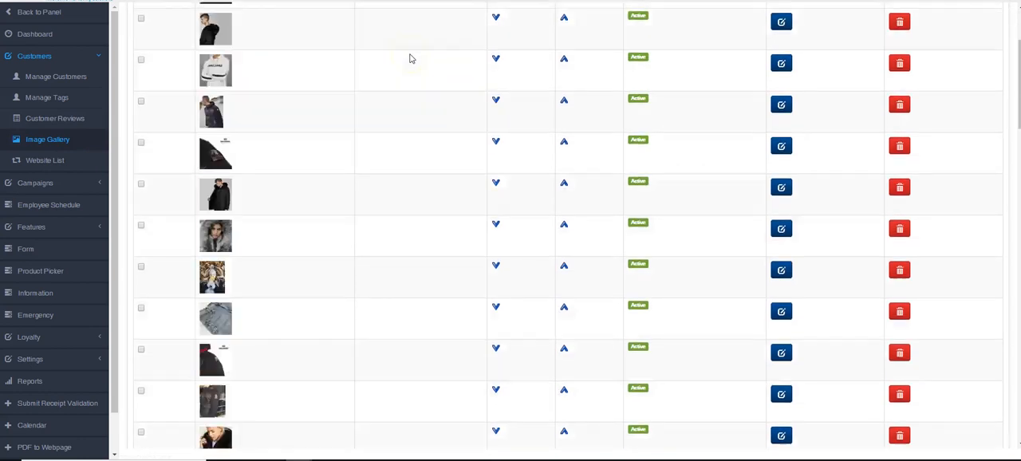
pyautogui.scroll(5, 411, 58)
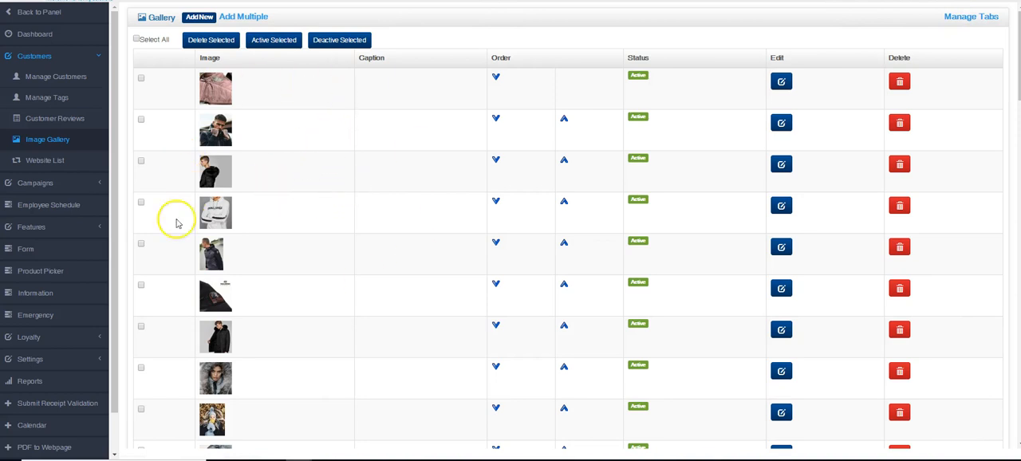
pyautogui.click(956, 17)
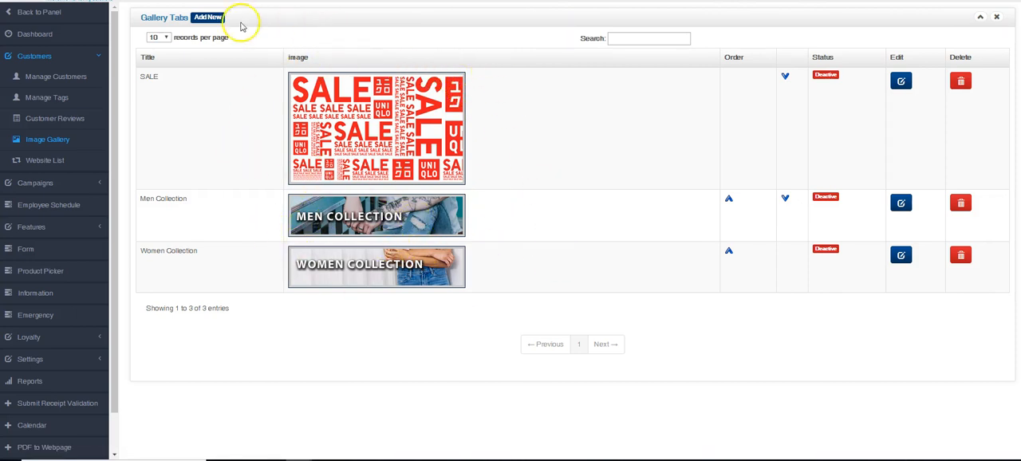
pyautogui.click(899, 83)
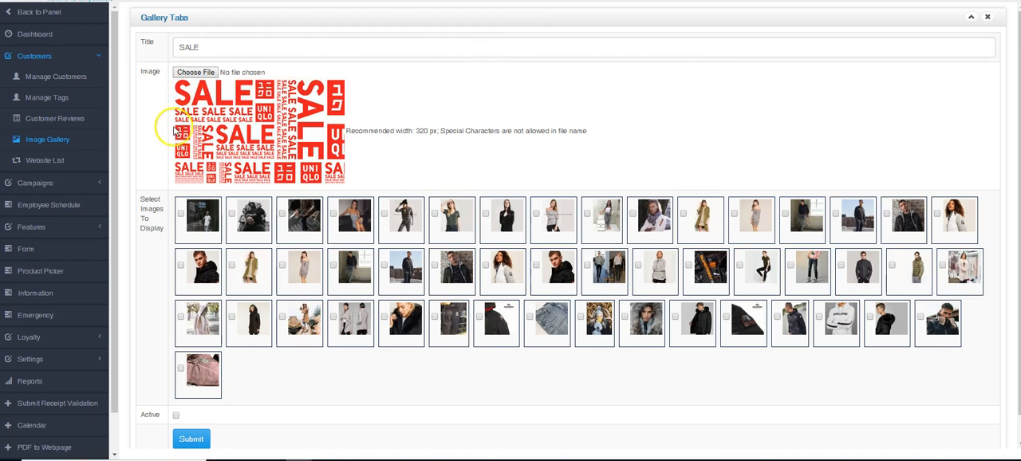
# Step: Select the first five images to display in the SALE gallery tab and submit the changes
pyautogui.doubleClick(423, 131)
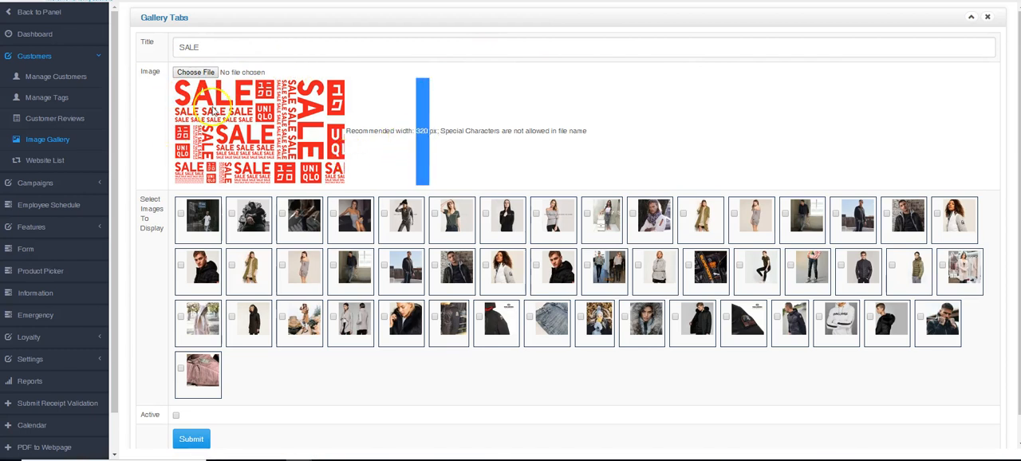
pyautogui.scroll(-1, 365, 141)
pyautogui.click(372, 132)
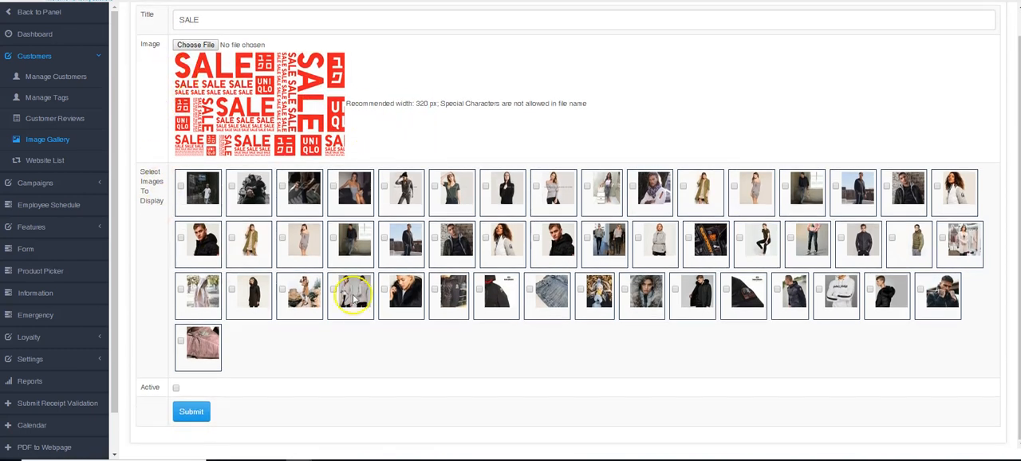
pyautogui.scroll(1, 364, 273)
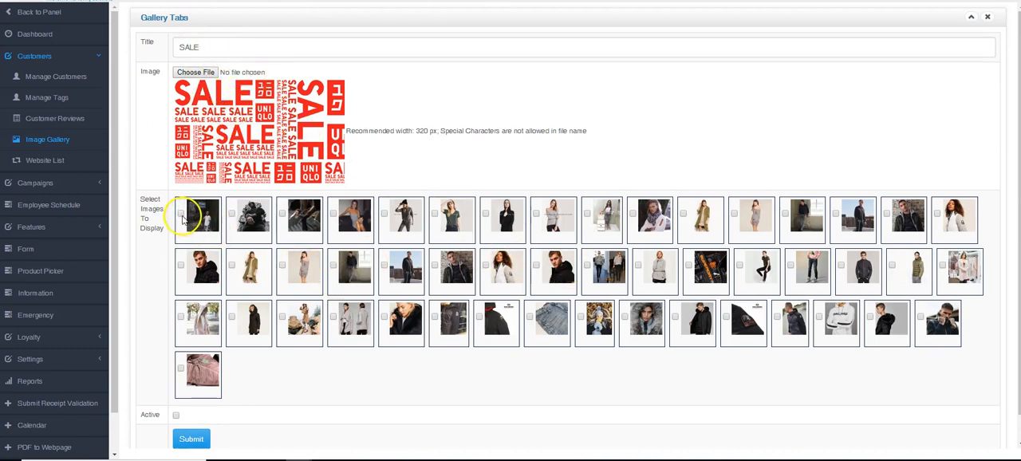
pyautogui.click(343, 222)
pyautogui.click(384, 215)
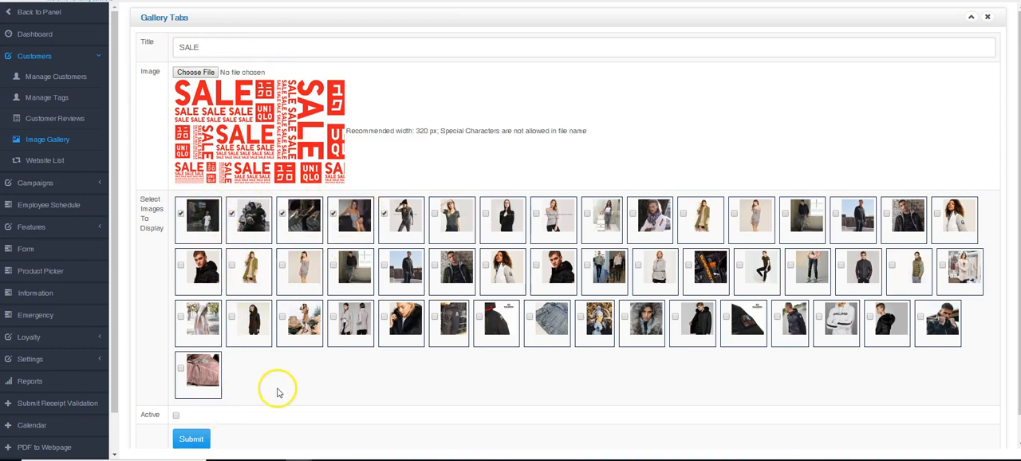
pyautogui.click(201, 439)
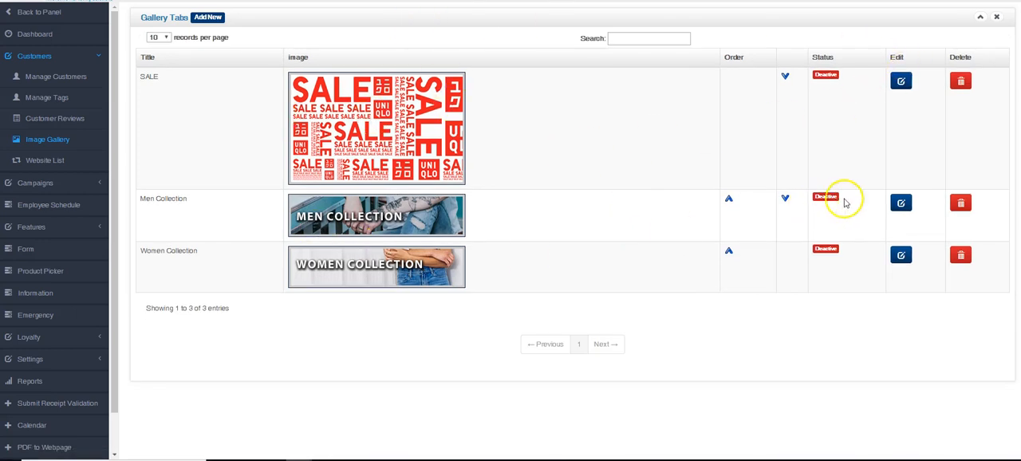
# Step: Open the Men Collection gallery tab to view its image selection, and return to the image gallery
pyautogui.click(901, 205)
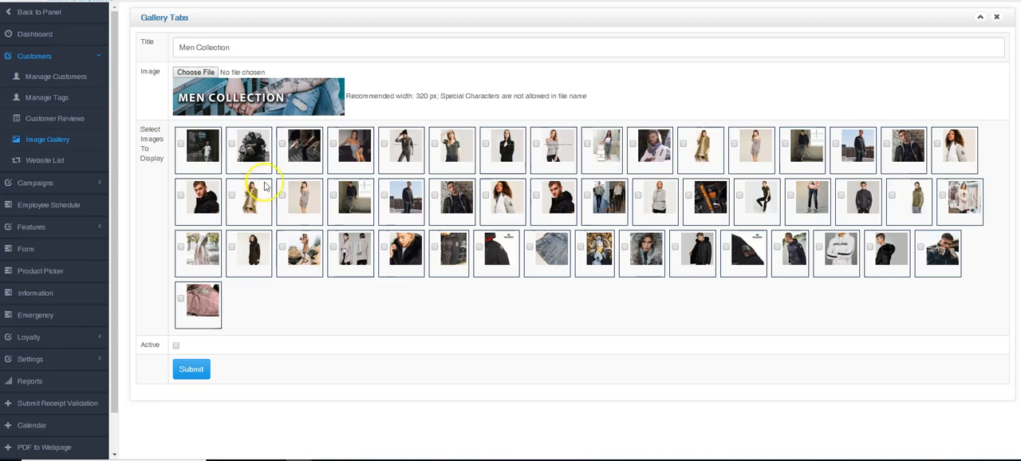
pyautogui.click(65, 138)
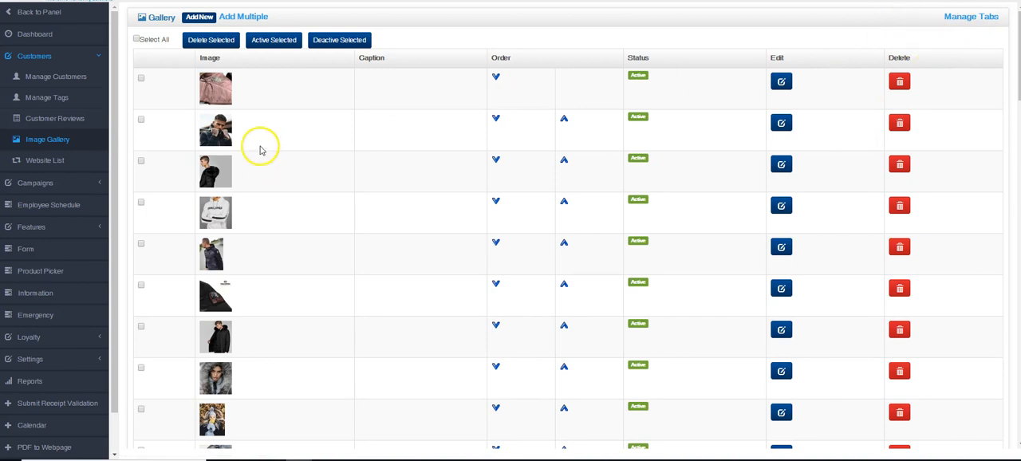
# Step: Open the function assignments of the blue Denim Industries design in the home screen settings
pyautogui.click(44, 359)
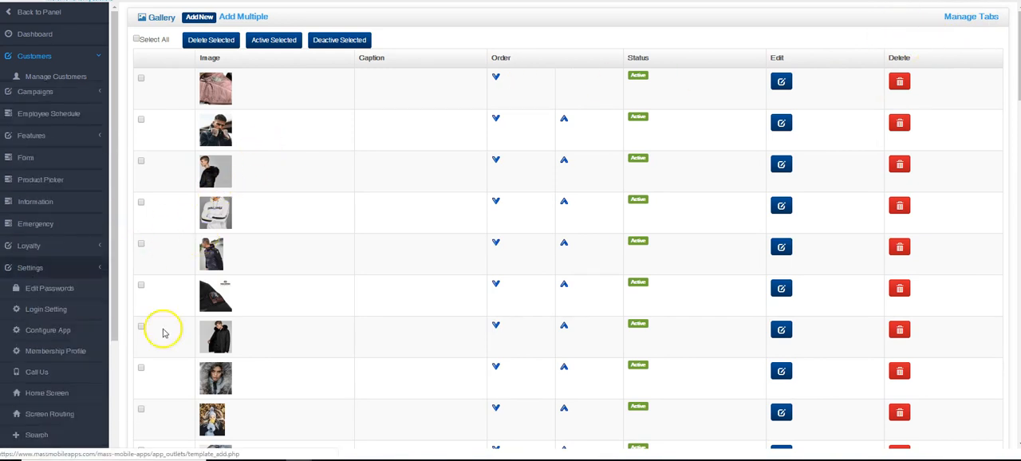
pyautogui.scroll(-2, 246, 278)
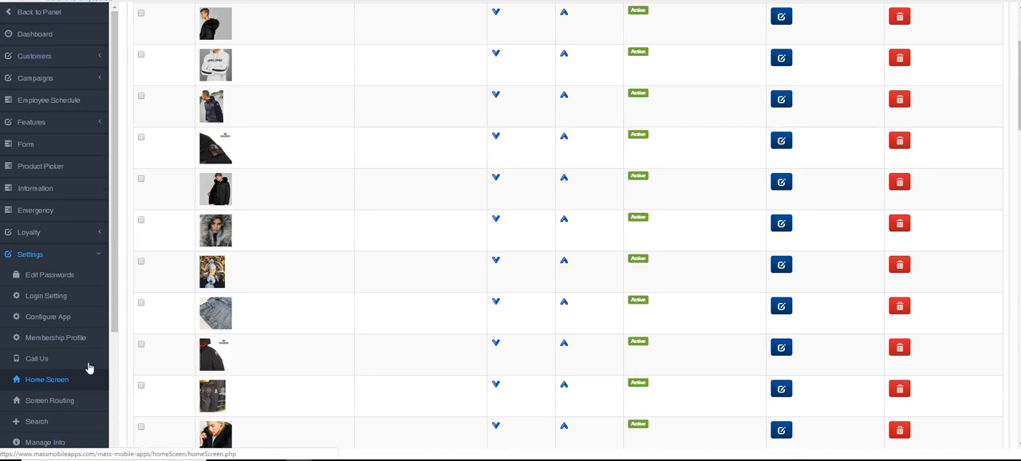
pyautogui.click(24, 378)
pyautogui.scroll(-1, 385, 293)
pyautogui.scroll(-8, 386, 293)
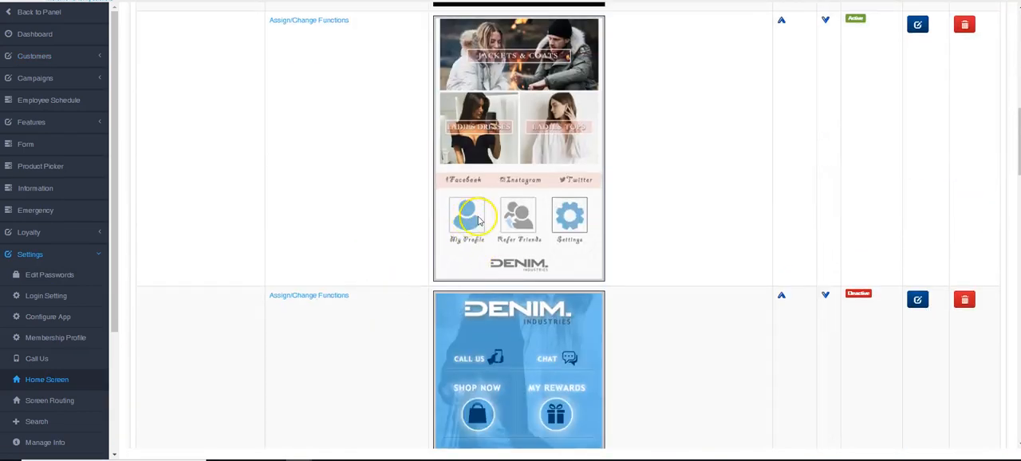
pyautogui.scroll(-2, 399, 246)
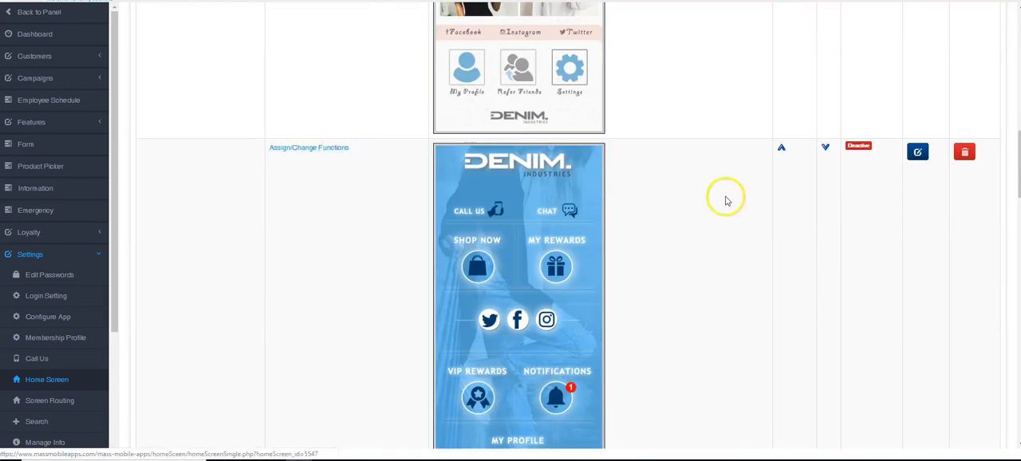
pyautogui.click(311, 147)
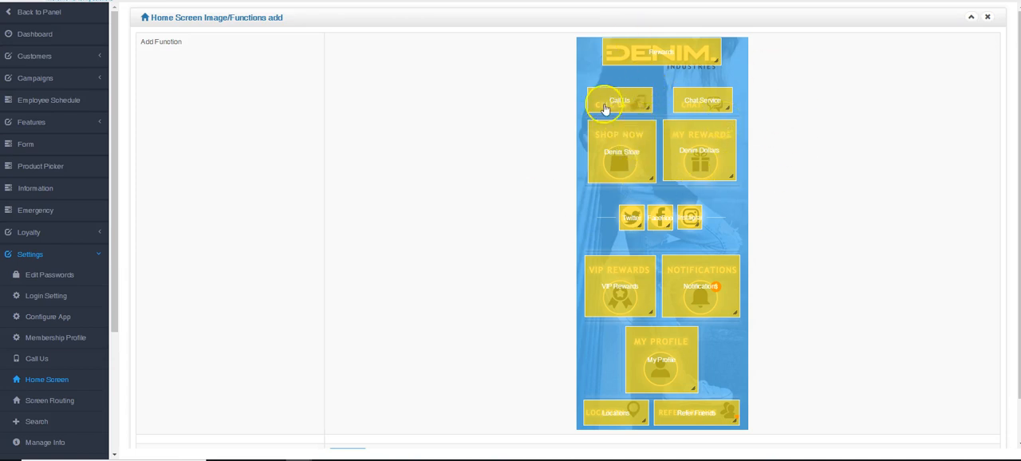
pyautogui.click(618, 152)
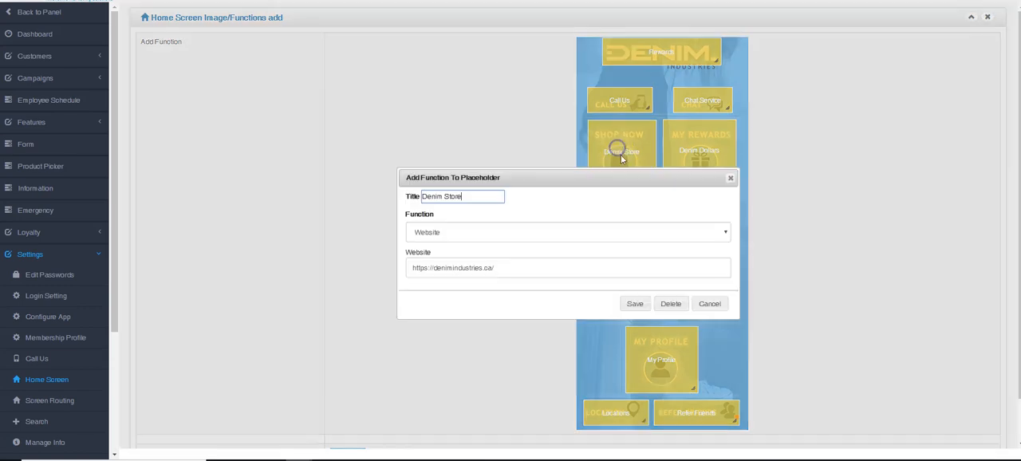
pyautogui.click(463, 231)
pyautogui.scroll(3, 451, 275)
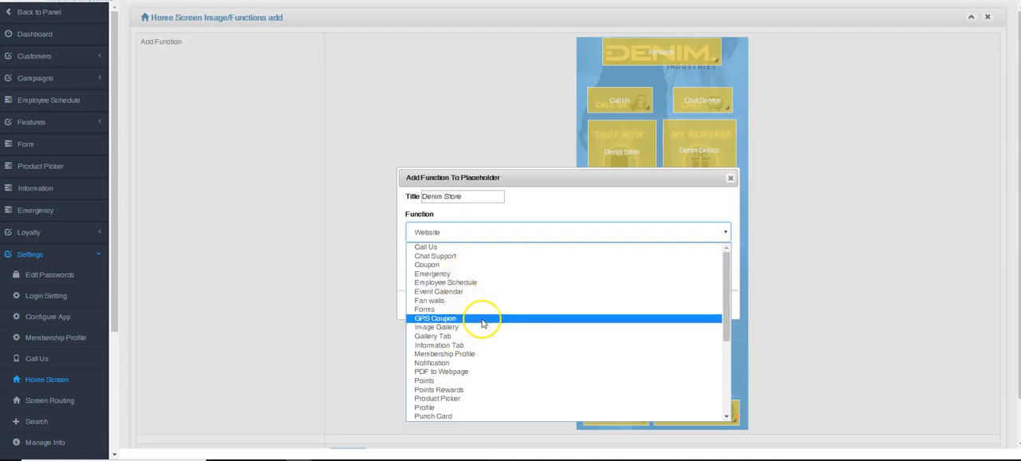
pyautogui.click(431, 335)
pyautogui.moveTo(577, 171); pyautogui.dragTo(575, 117)
pyautogui.scroll(-2, 719, 172)
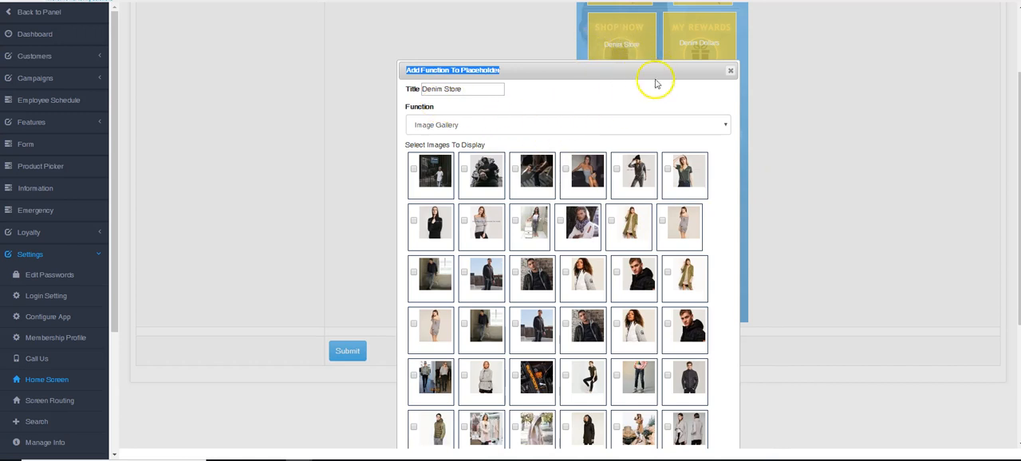
pyautogui.click(726, 77)
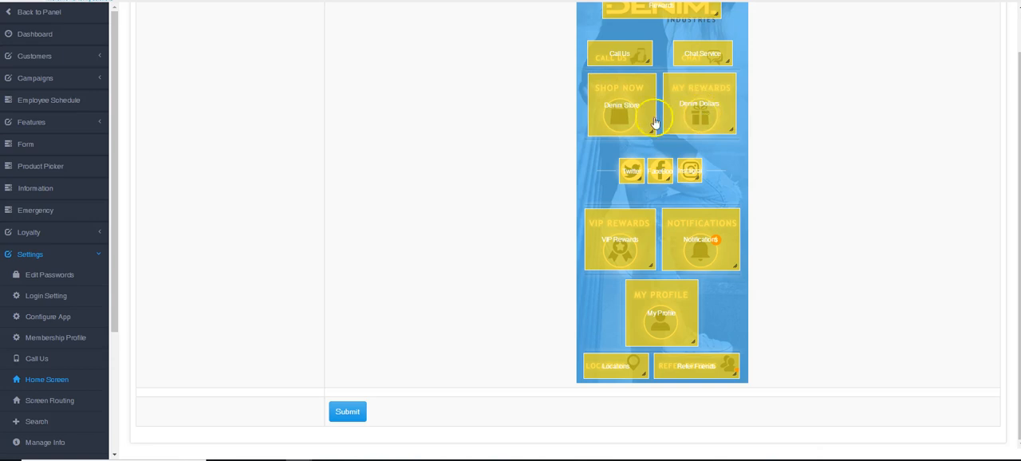
# Step: Set the Denim Store placeholder's function to Image Gallery and review the images available for display
pyautogui.click(623, 112)
pyautogui.click(439, 127)
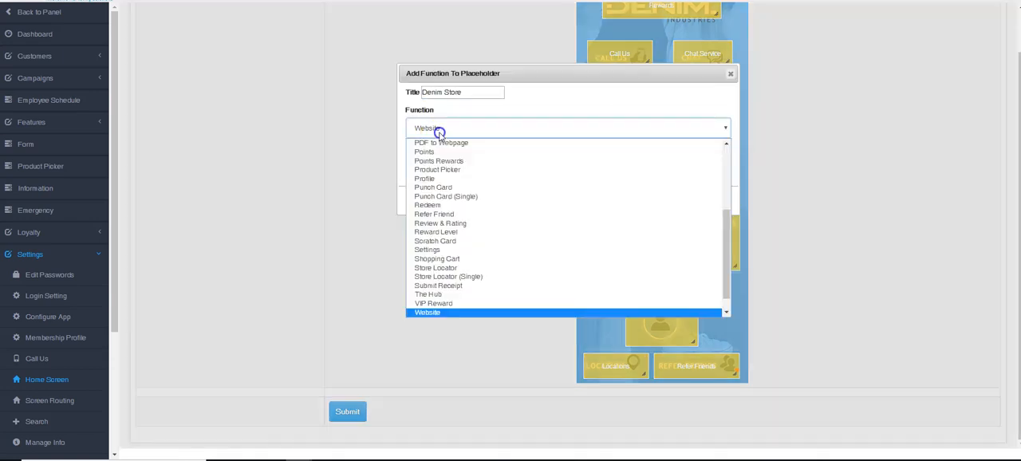
pyautogui.scroll(3, 440, 201)
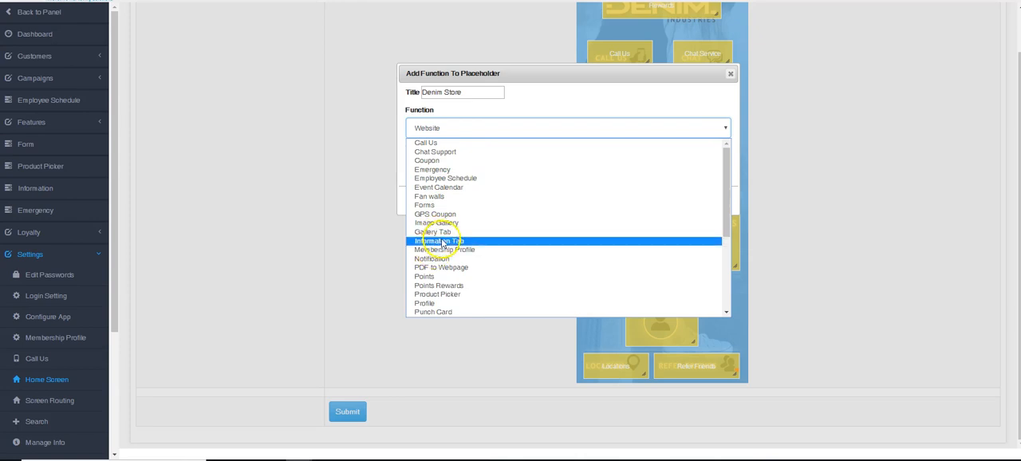
pyautogui.click(435, 223)
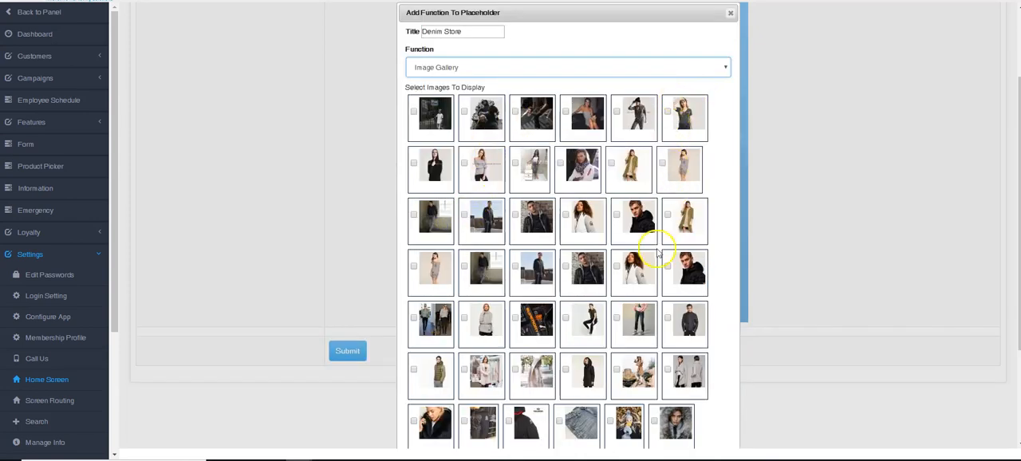
pyautogui.scroll(-5, 666, 312)
pyautogui.scroll(8, 660, 342)
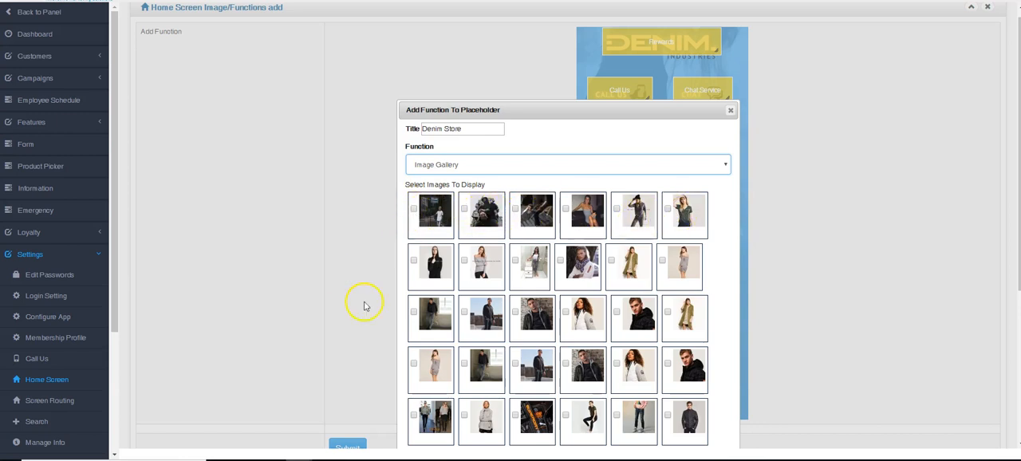
# Step: Change the Denim Store placeholder's function to Gallery Tab and cancel the assignment without saving
pyautogui.click(491, 168)
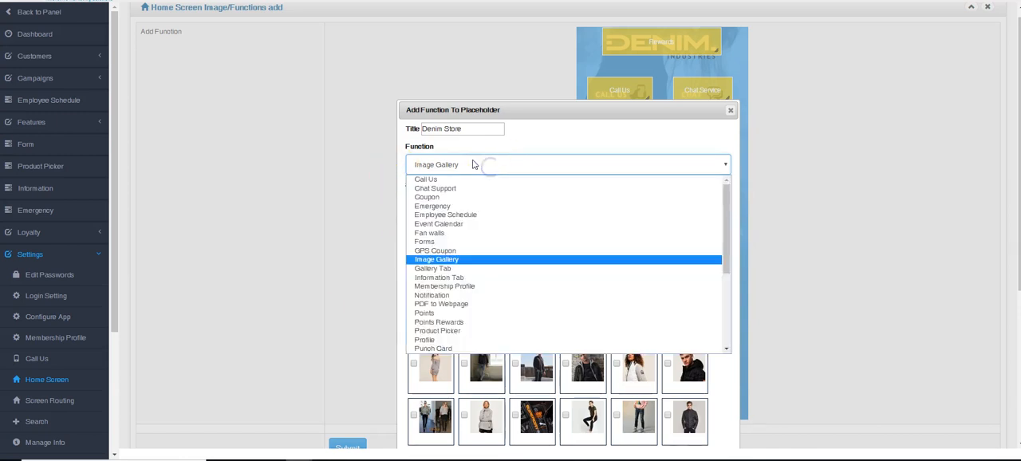
pyautogui.scroll(1, 473, 164)
pyautogui.click(467, 174)
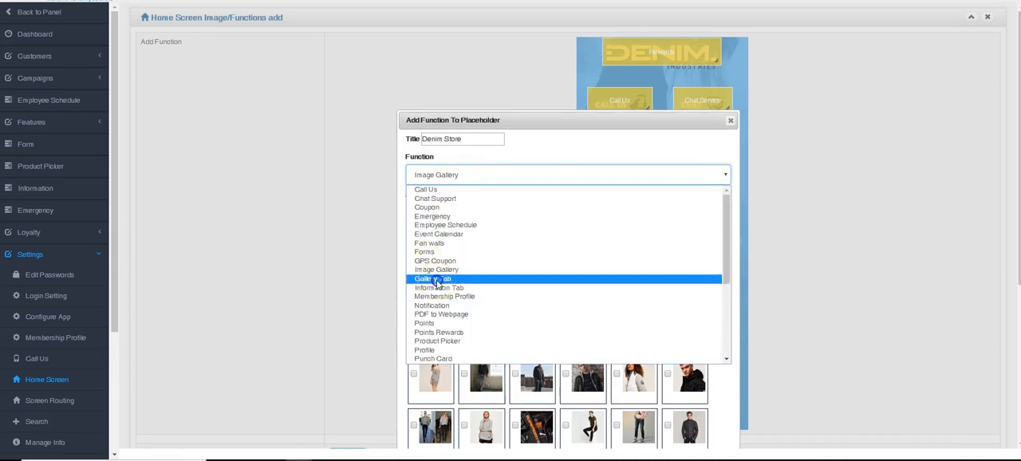
pyautogui.click(436, 281)
pyautogui.click(698, 215)
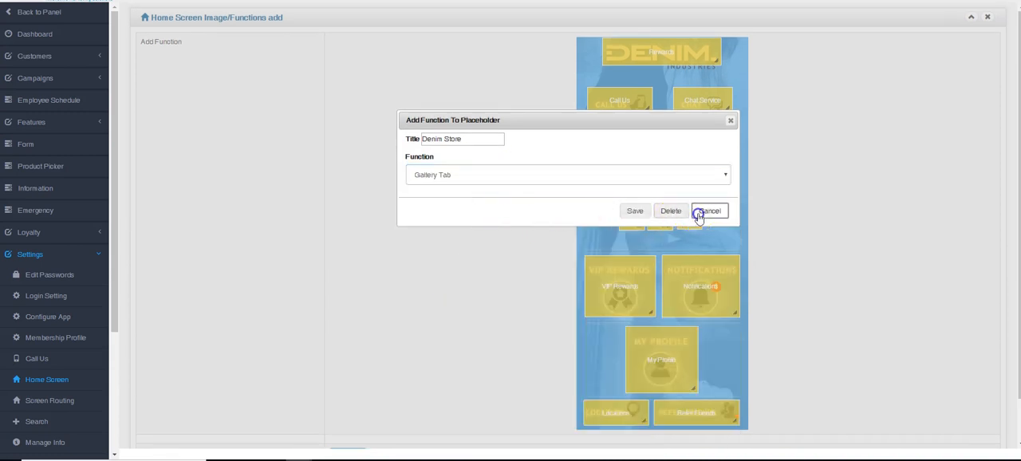
# Step: Open the image gallery's tab management and activate the inactive gallery tabs
pyautogui.click(36, 57)
pyautogui.click(48, 138)
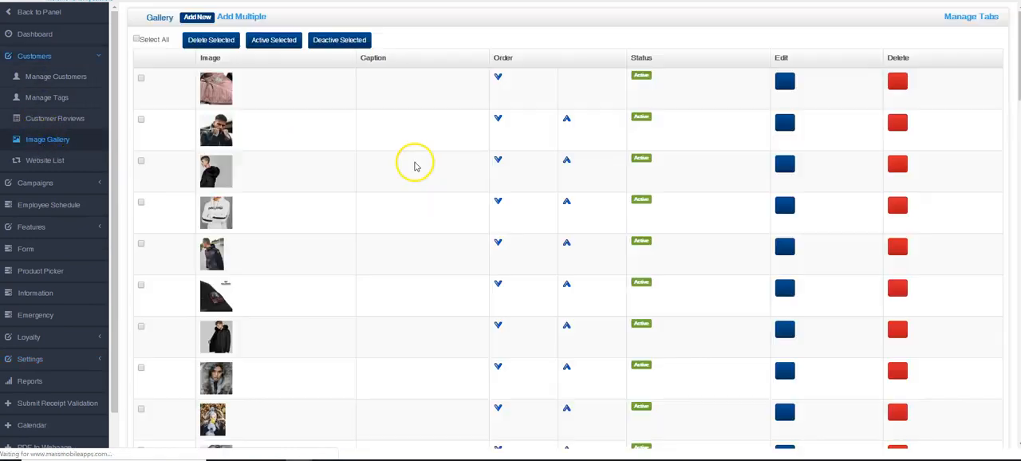
pyautogui.click(984, 69)
pyautogui.click(826, 196)
pyautogui.click(826, 246)
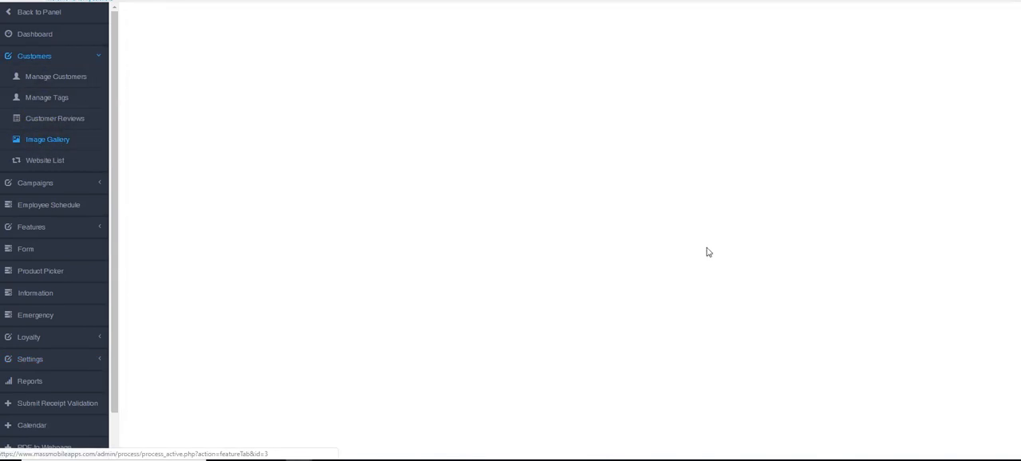
# Step: Open the function assignments of the white Denim Industries design in the home screen settings
pyautogui.scroll(-1, 32, 280)
pyautogui.click(47, 319)
pyautogui.click(49, 339)
pyautogui.scroll(-5, 363, 240)
pyautogui.scroll(2, 367, 239)
pyautogui.click(286, 95)
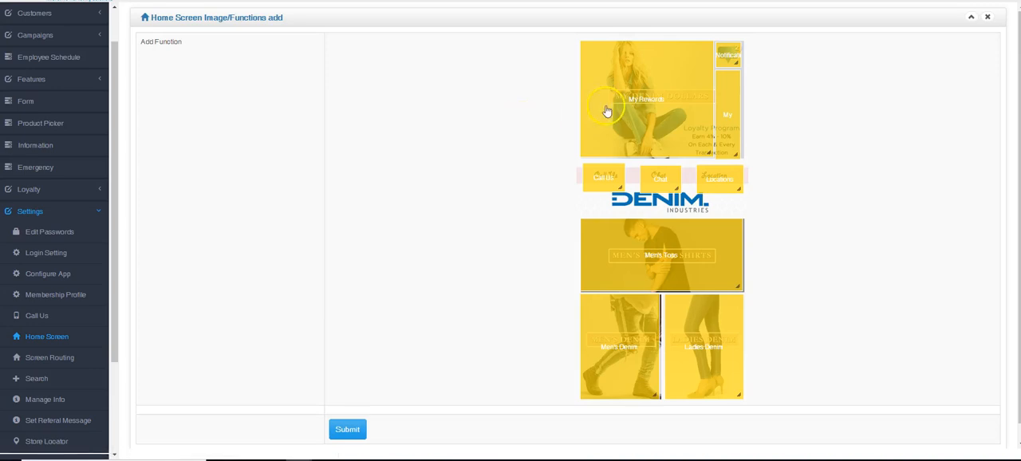
# Step: Try assigning the SALE, Men Collection and Women Collection gallery tabs to the My Rewards placeholder, and cancel back to the home screen list
pyautogui.click(607, 112)
pyautogui.click(456, 235)
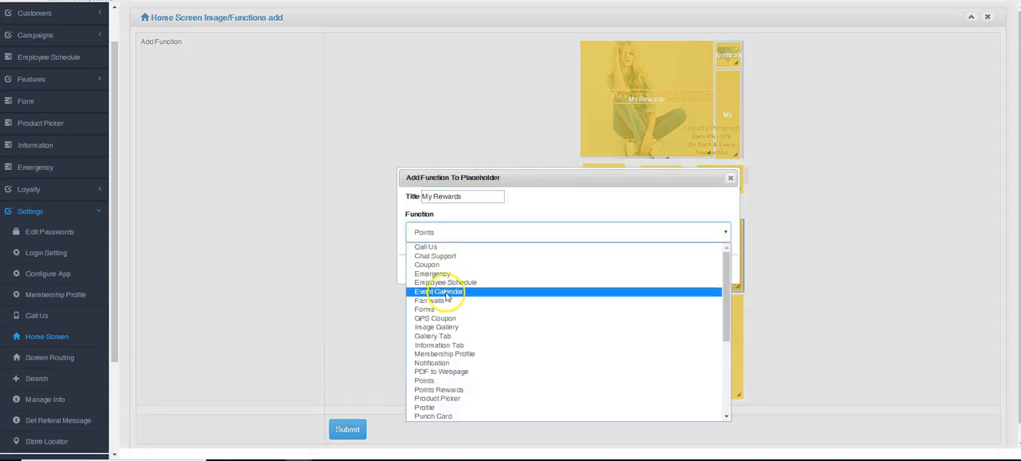
pyautogui.click(442, 336)
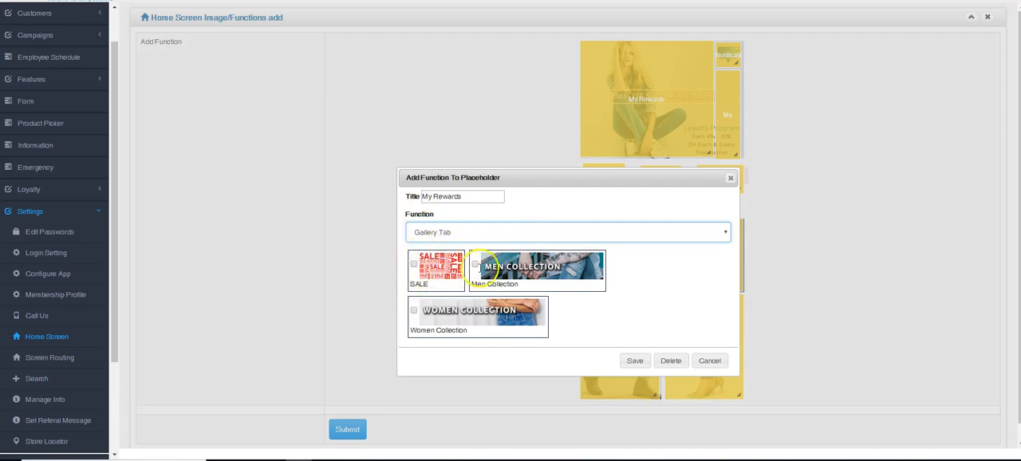
pyautogui.click(476, 266)
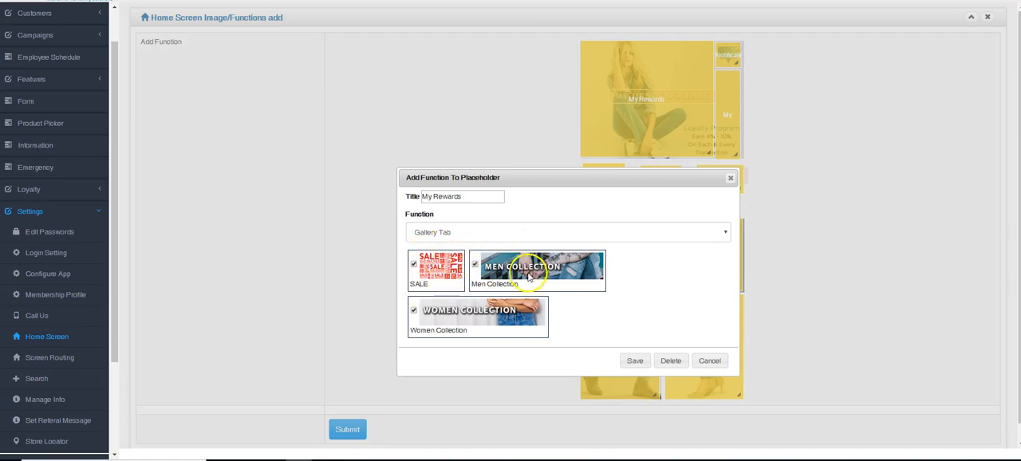
pyautogui.click(710, 361)
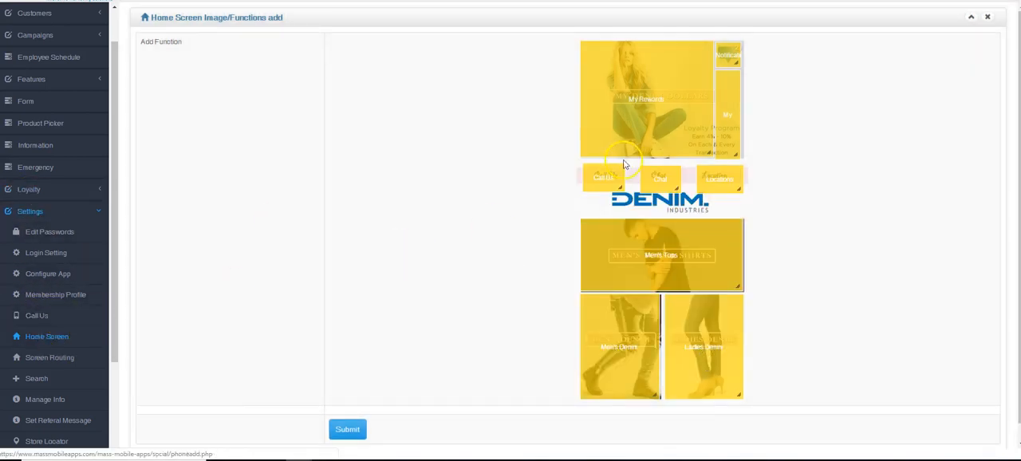
pyautogui.click(64, 339)
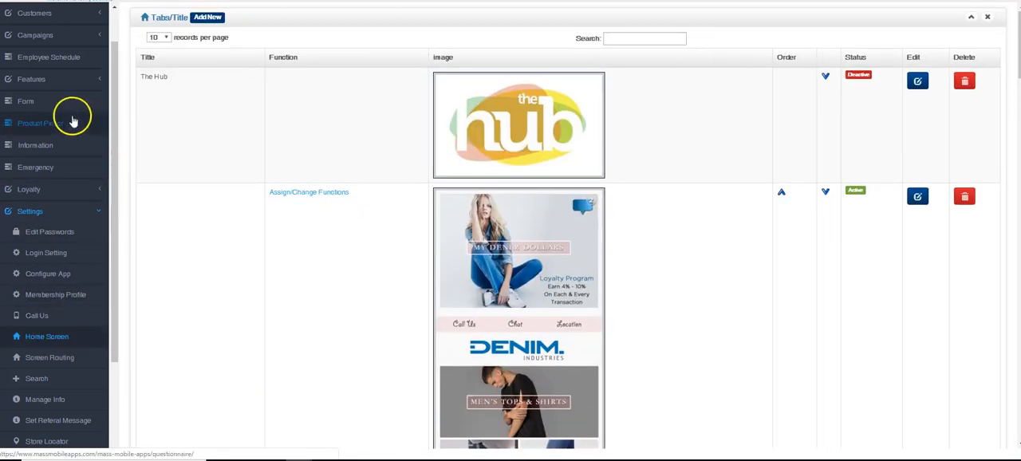